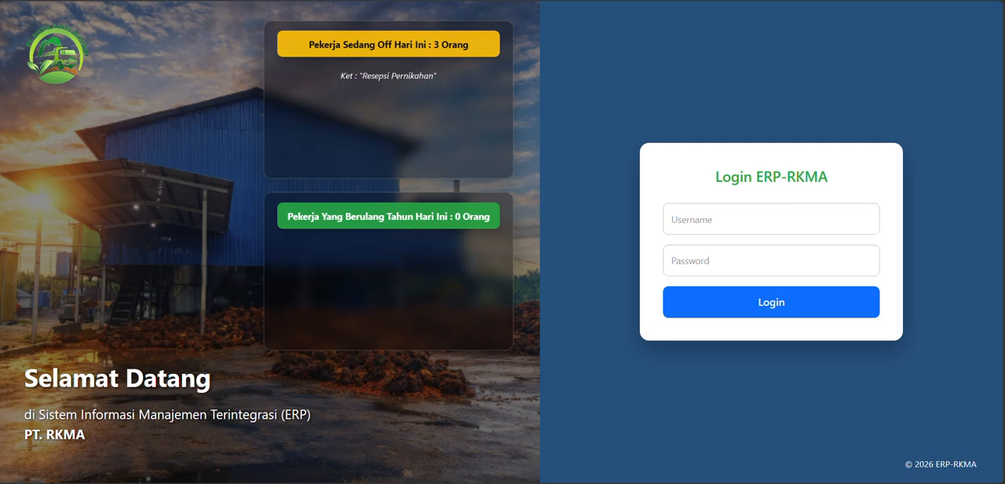
key("ctrl+l")
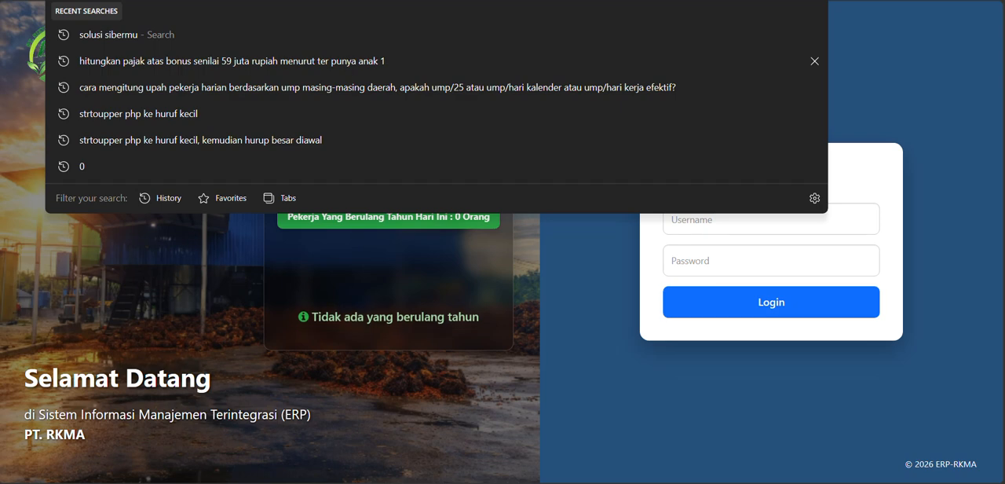
key("ctrl+v")
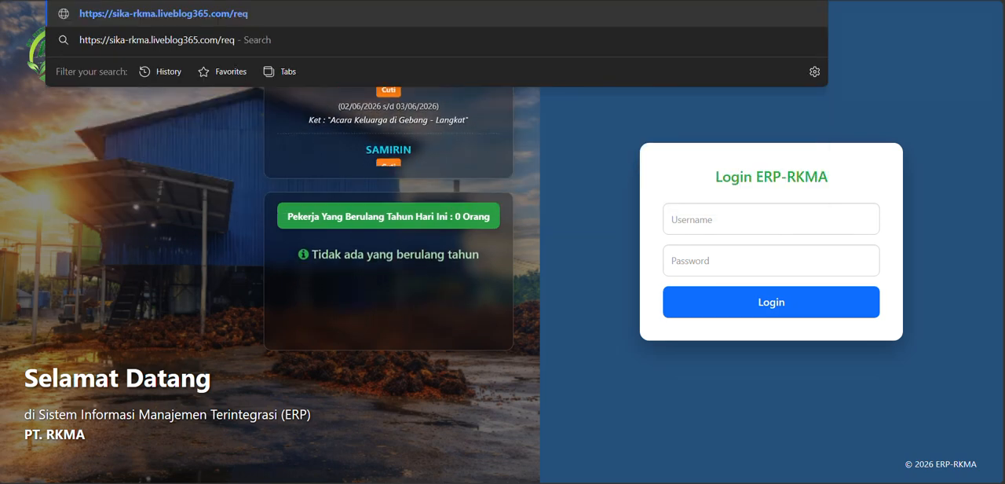
type("_cuti.php")
key("Return")
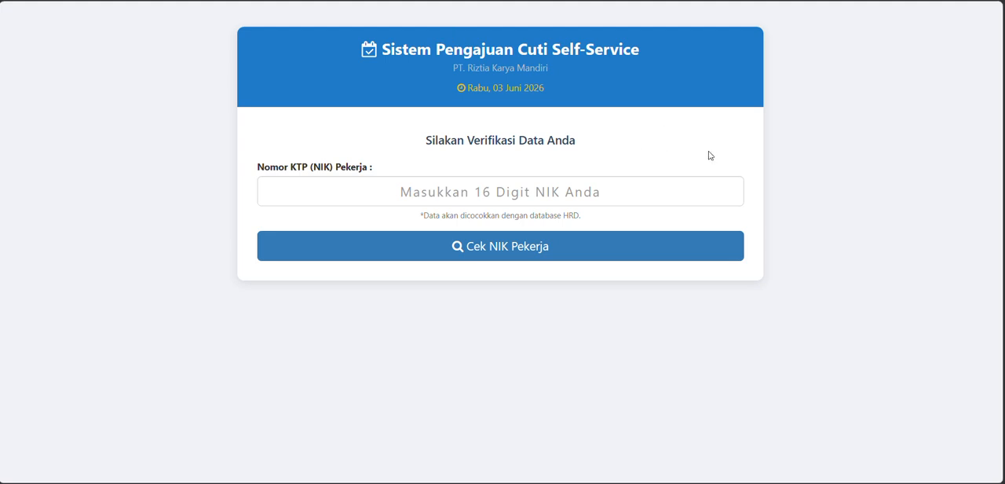
- Try to verify an unregistered worker ID card number (NIK) chosen from the saved entries, and dismiss the message
left_click(488, 200)
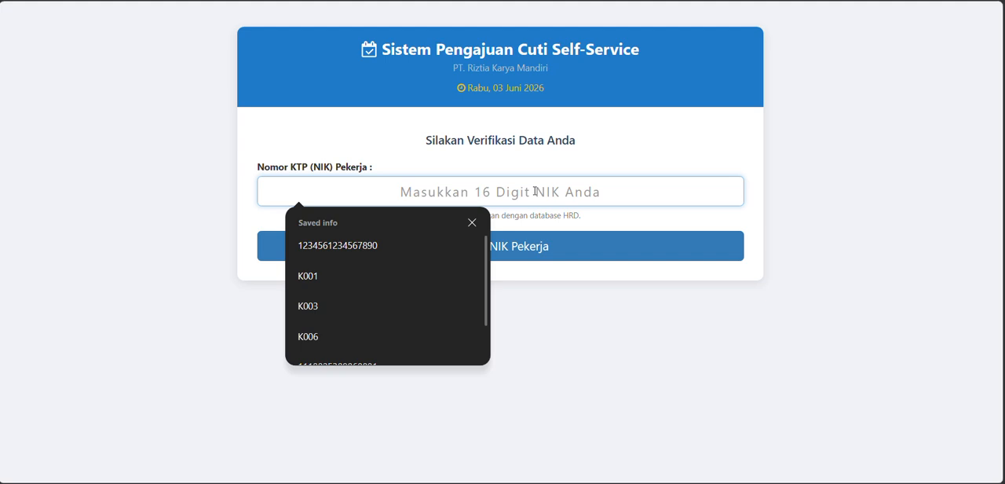
left_click(338, 245)
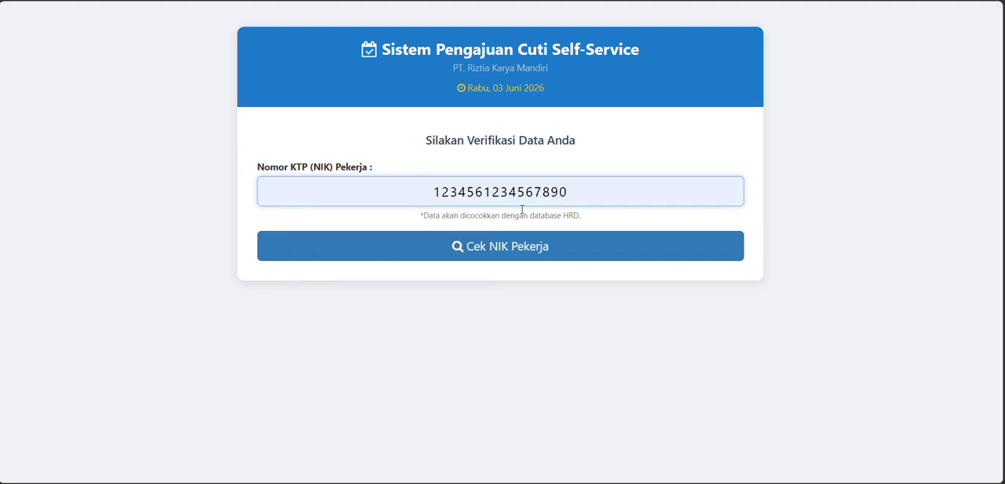
left_click(509, 253)
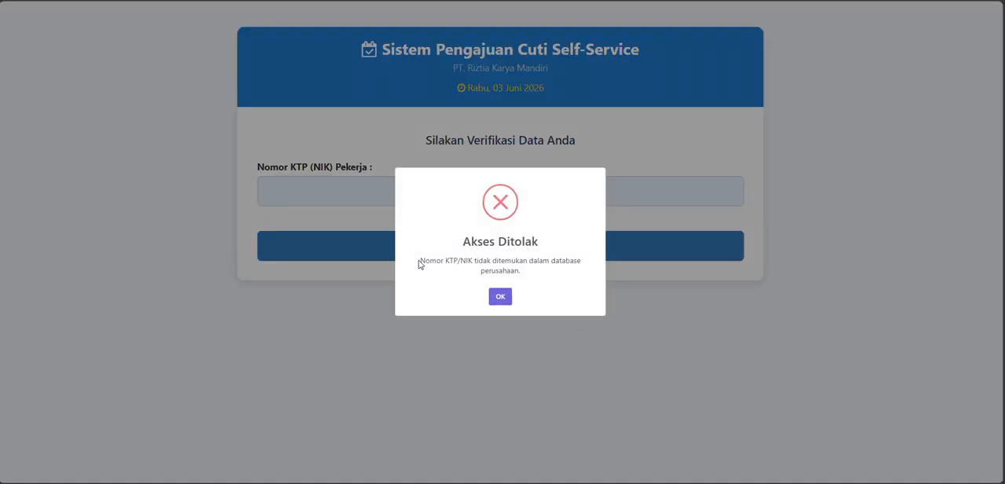
left_click_drag(418, 263, 597, 268)
left_click(504, 300)
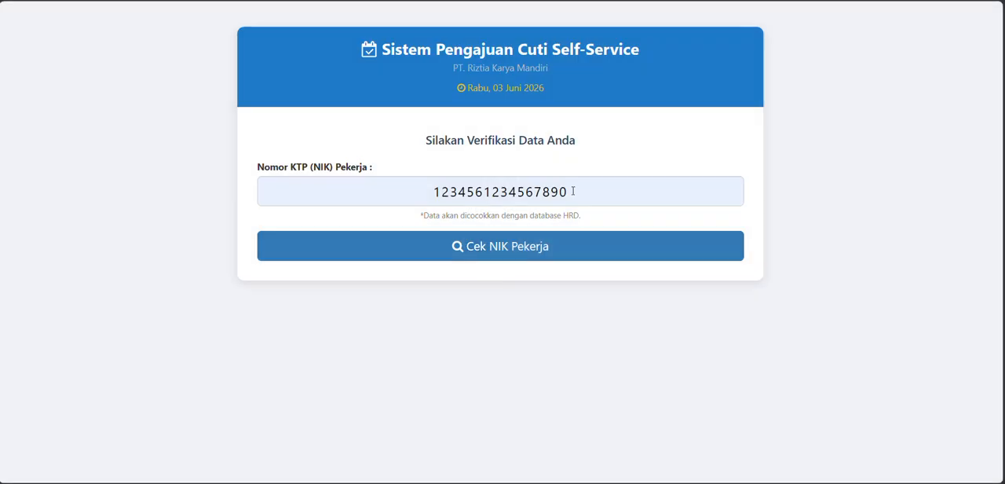
- Replace the worker's NIK with a made-up number of one repeated digit, check it, and close the message
left_click_drag(572, 192, 240, 165)
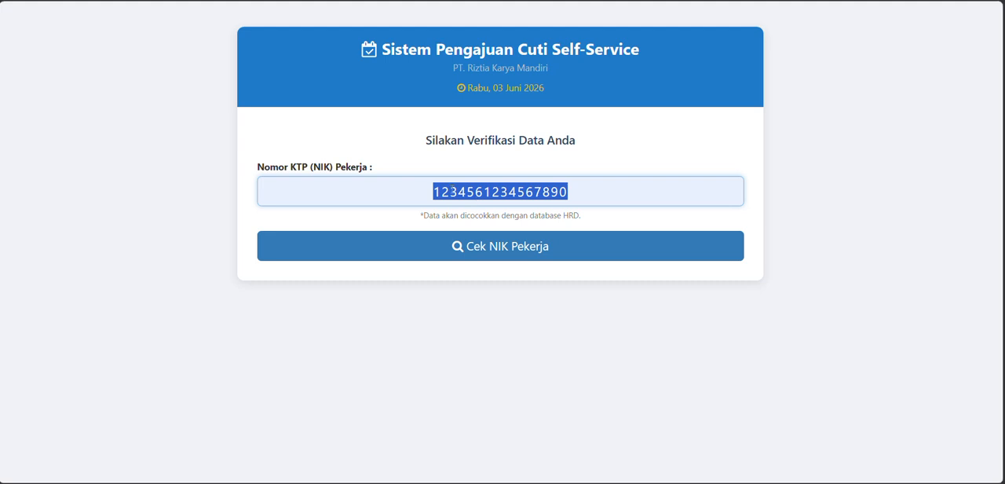
type("111111111111111")
left_click(554, 249)
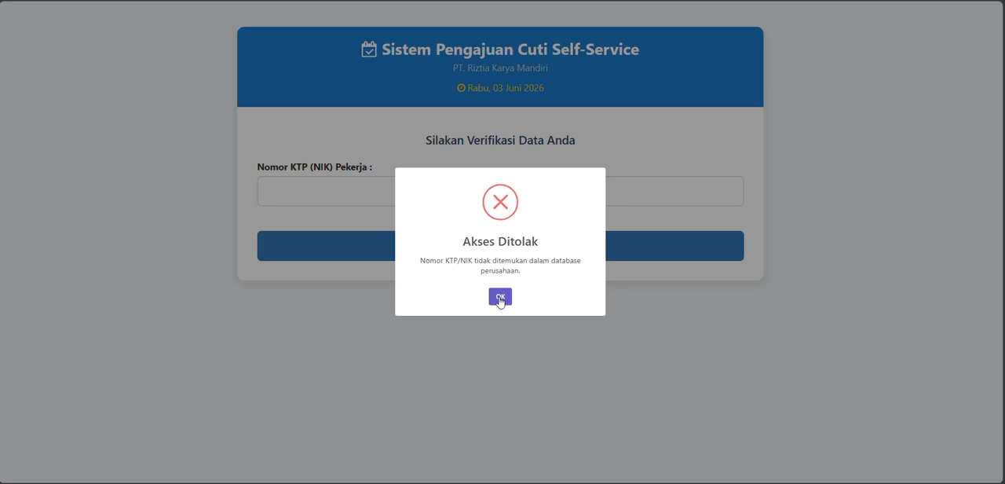
left_click(500, 297)
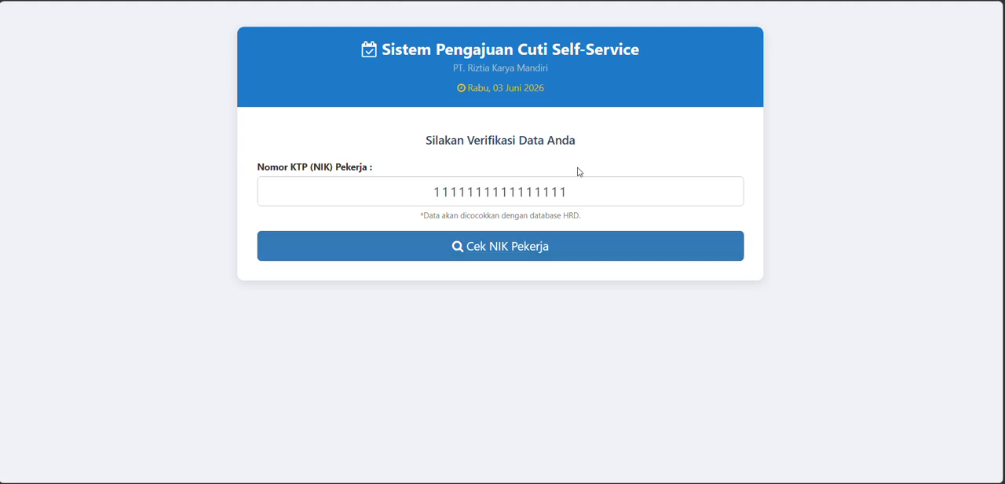
- Paste the NIK of a worker who is no longer active, check it, and close the message
left_click_drag(595, 190, 220, 164)
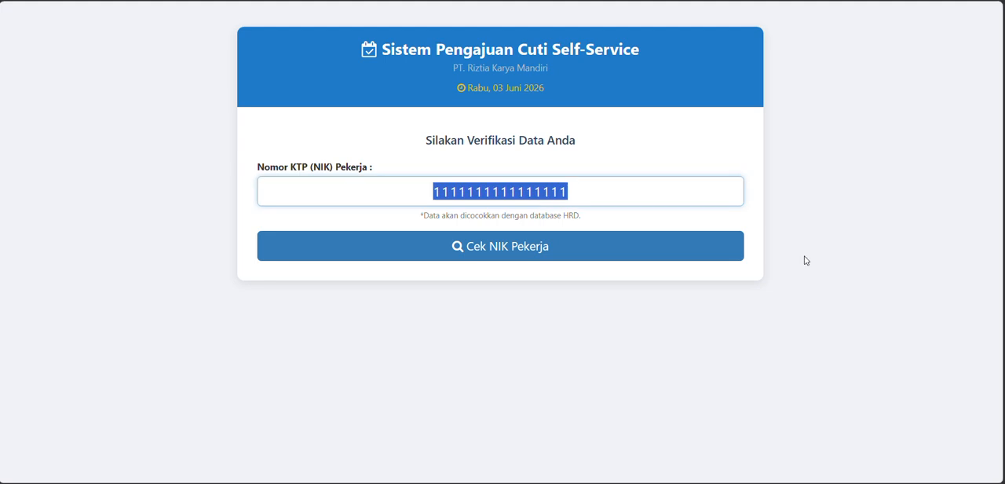
key("ctrl+v")
left_click(525, 256)
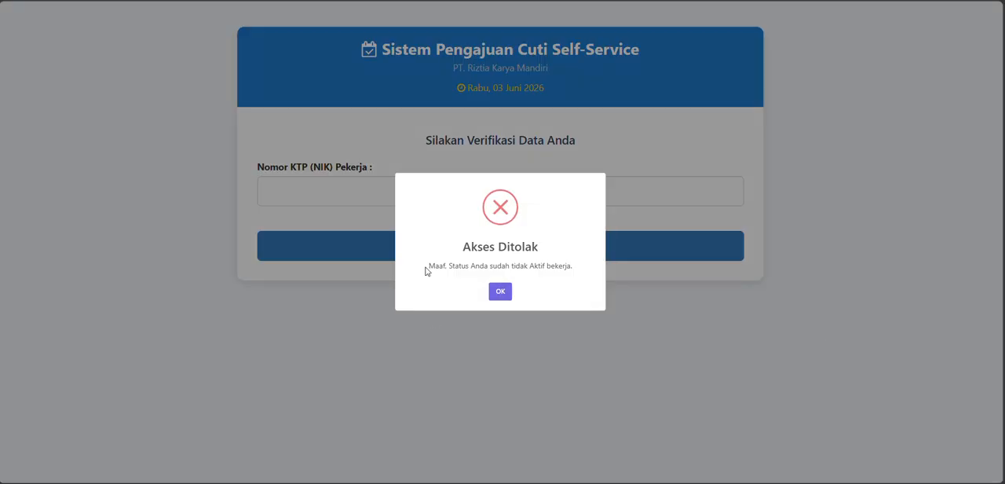
left_click(500, 295)
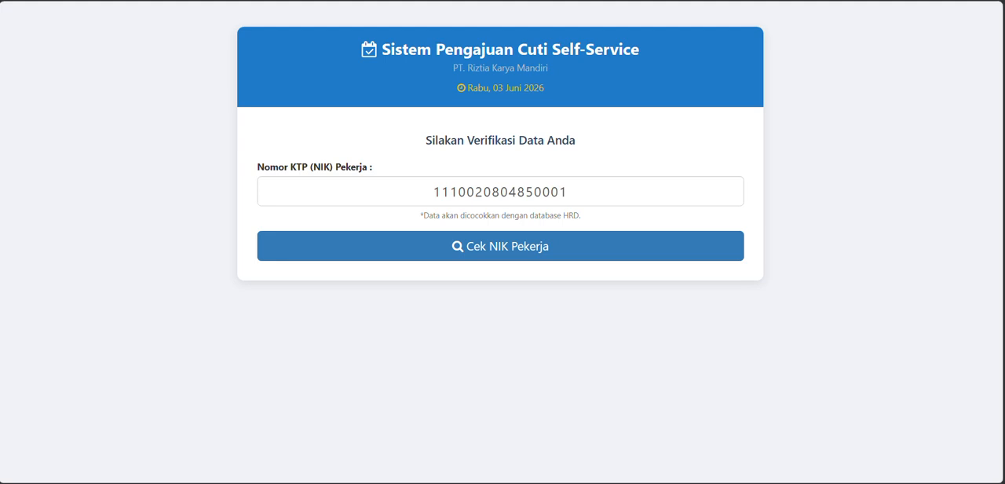
- Try to verify the NIK of a daily or probationary worker, read the message, and dismiss it
double_click(511, 192)
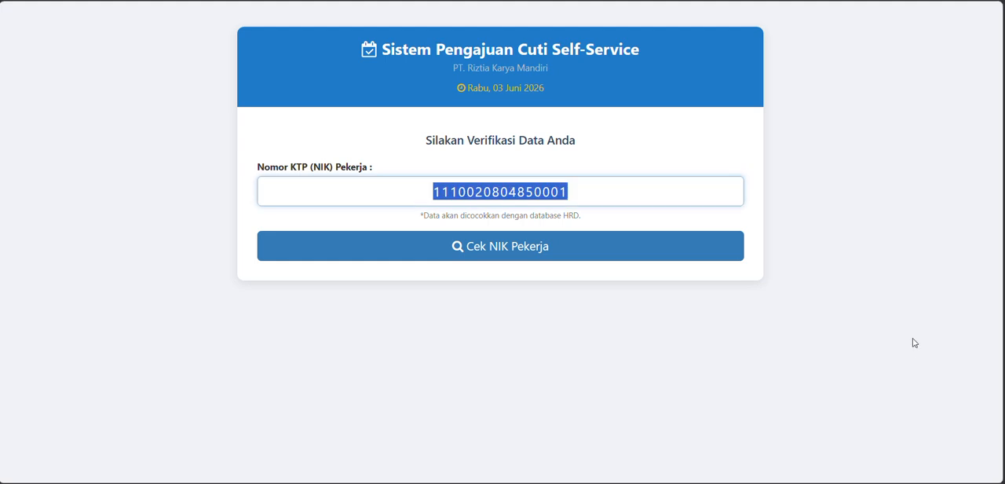
key("ctrl+v")
left_click(568, 244)
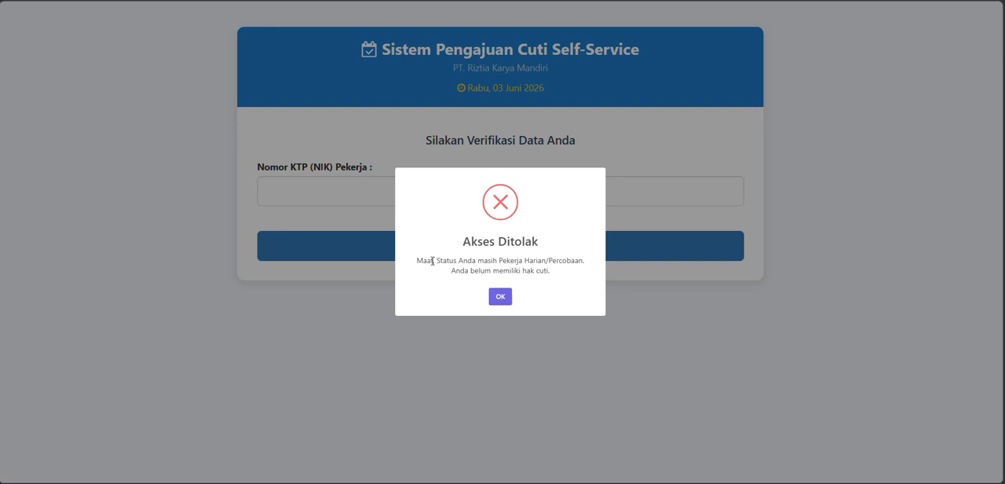
left_click_drag(518, 262, 575, 263)
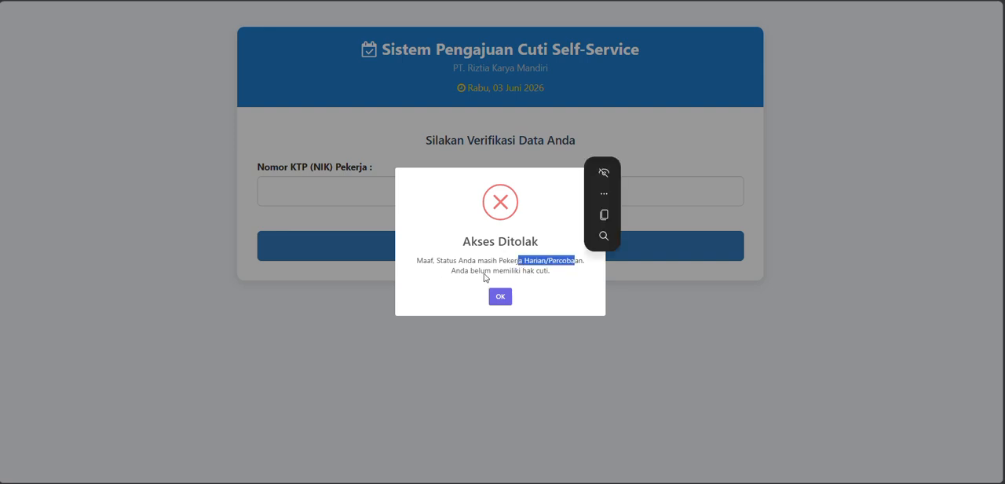
left_click(500, 298)
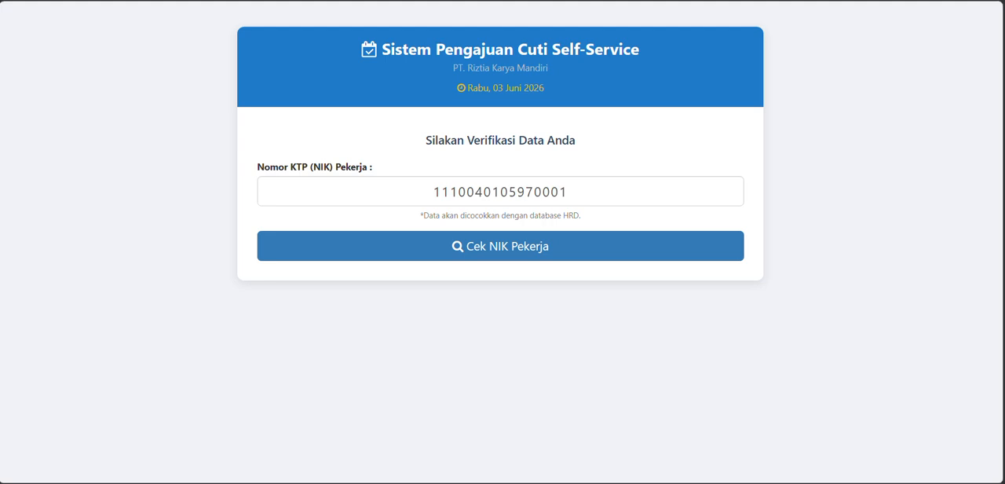
- Try to verify the NIK of a worker with no leave entitlement left, and dismiss the message
double_click(470, 191)
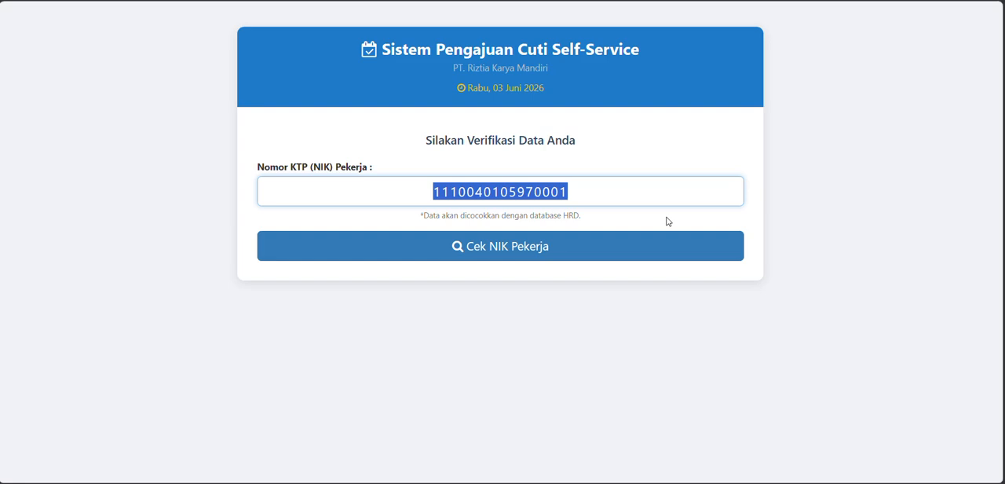
key("ctrl+v")
left_click(597, 248)
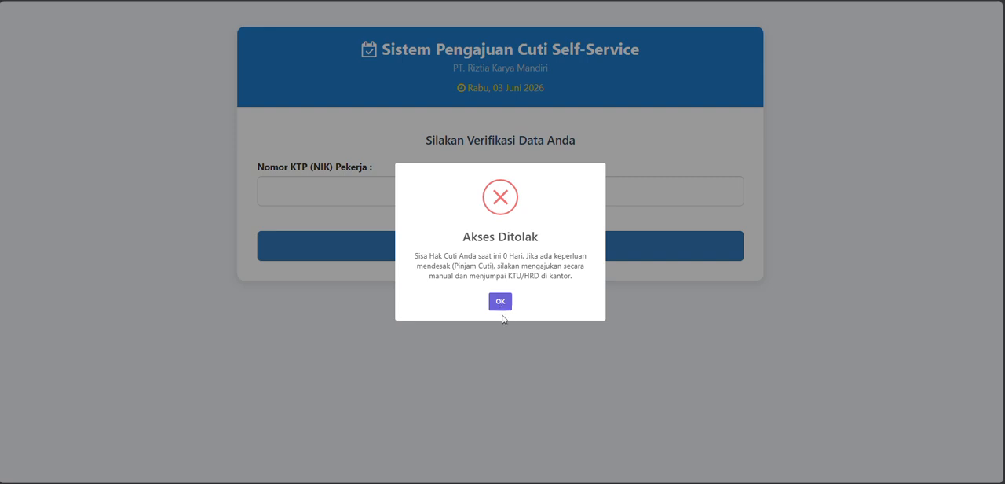
left_click(501, 306)
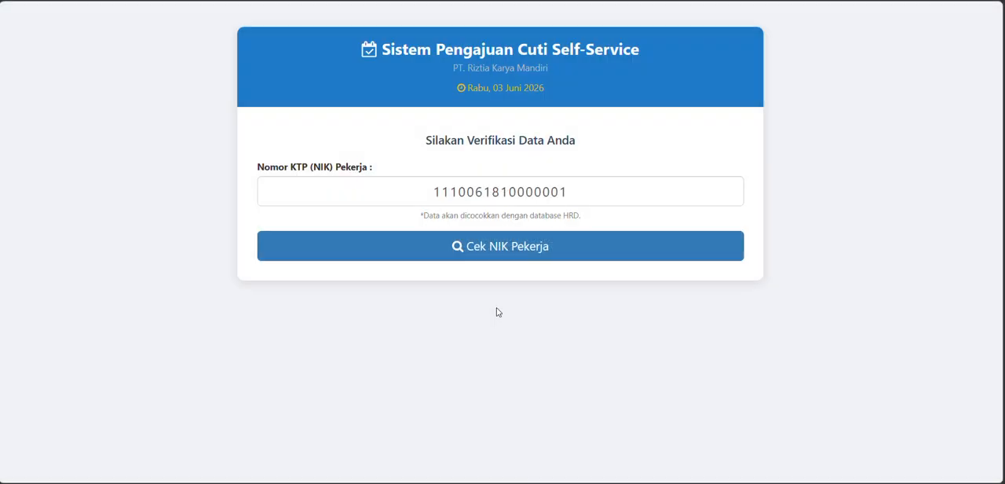
- Verify the saved NIK of an active worker with remaining leave to open the leave request form
double_click(510, 189)
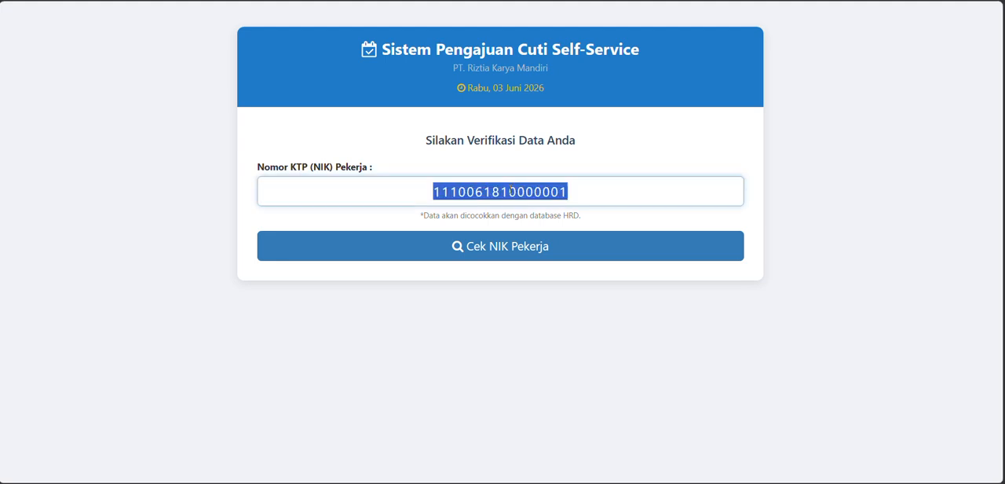
type("1")
scroll(387, 345, "down", 1)
scroll(392, 314, "up", 1)
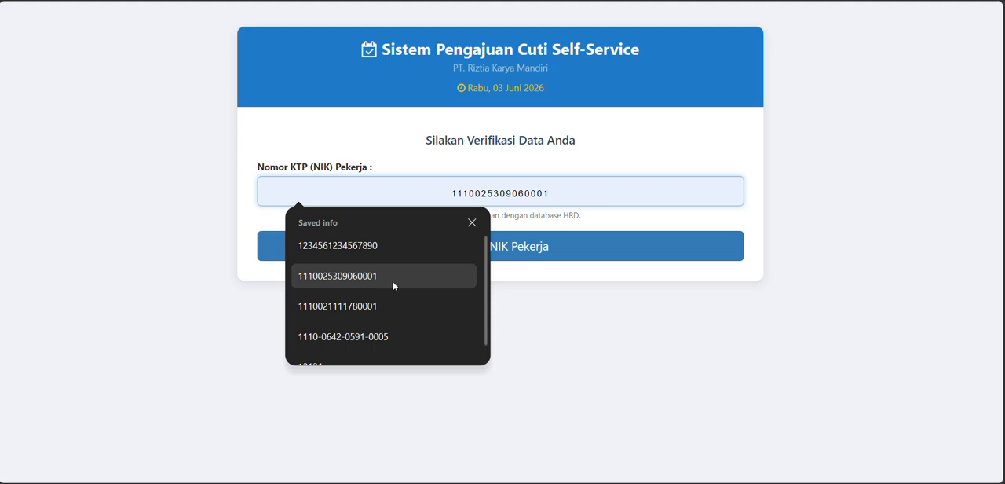
left_click(384, 305)
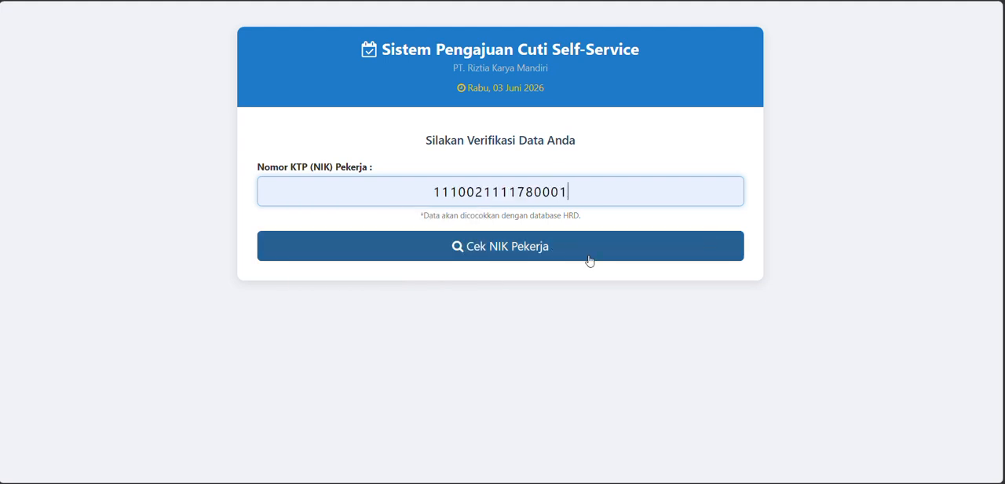
left_click(518, 250)
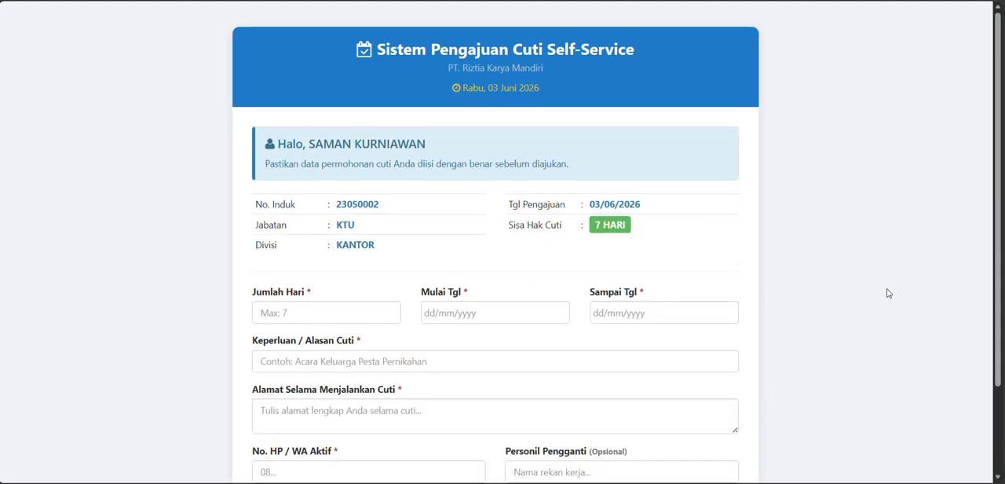
- Set the number of leave days (Jumlah Hari) to 2 in the request form
scroll(879, 293, "down", 2)
left_click(304, 204)
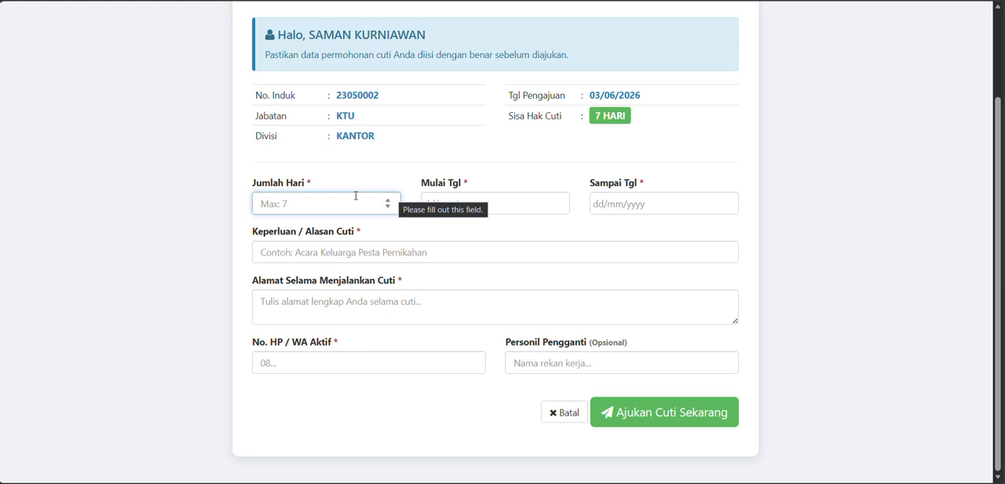
type("2")
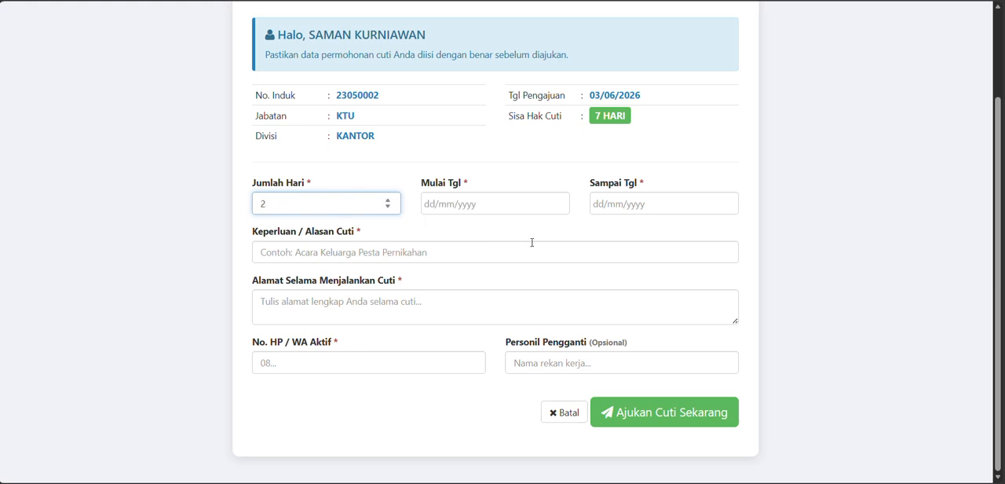
- Set the leave start date (Mulai Tgl) to 10/06/2026, comparing the selectable dates with the submission date
left_click(497, 206)
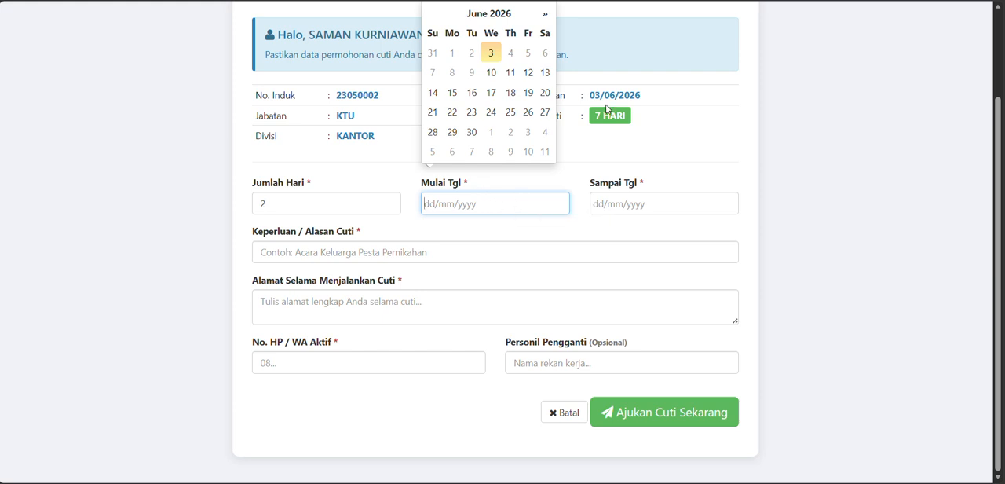
left_click_drag(591, 97, 664, 98)
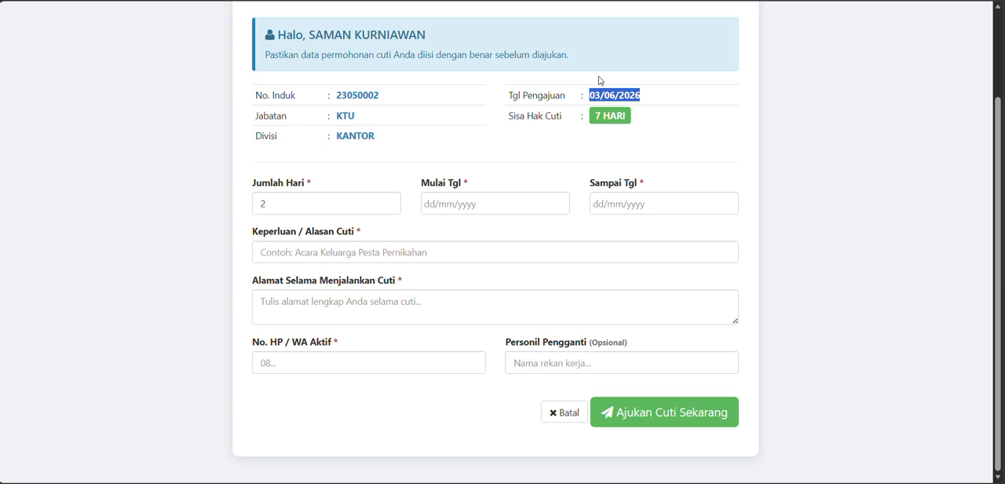
left_click(517, 202)
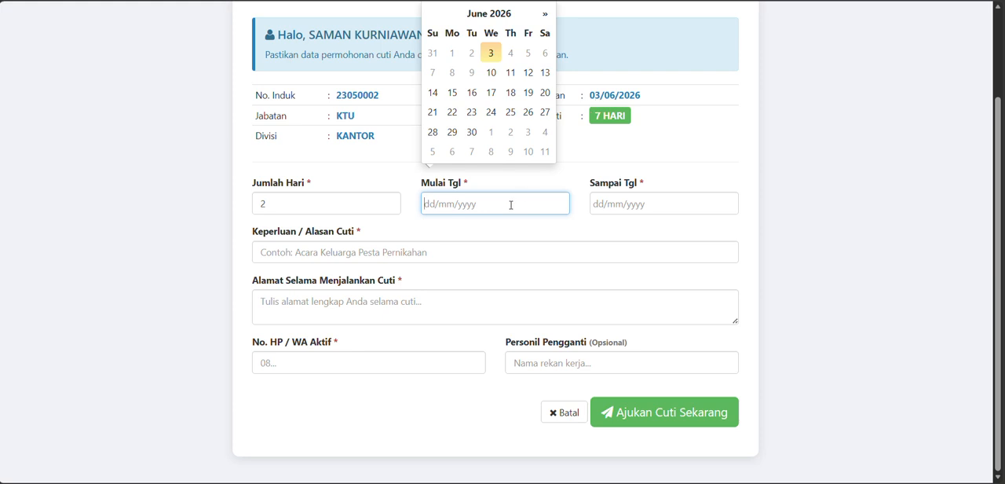
left_click(491, 72)
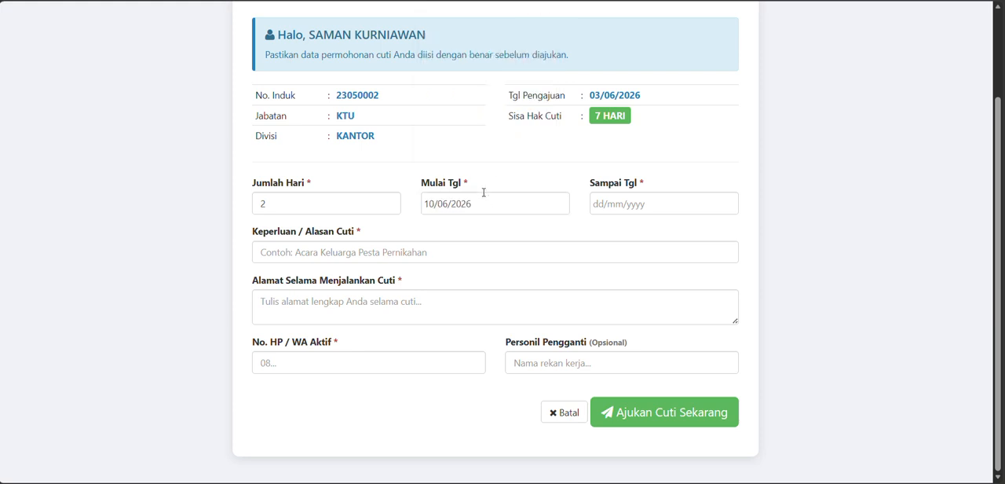
left_click(489, 206)
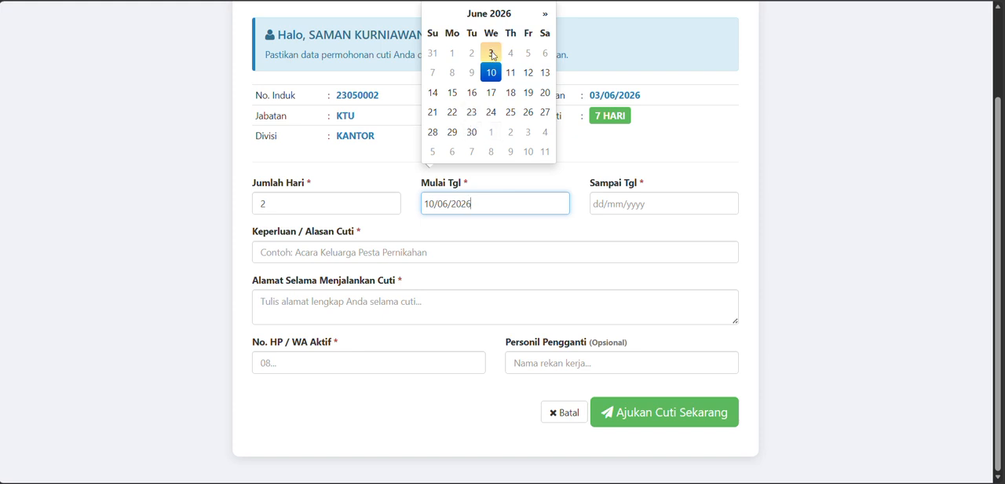
double_click(631, 95)
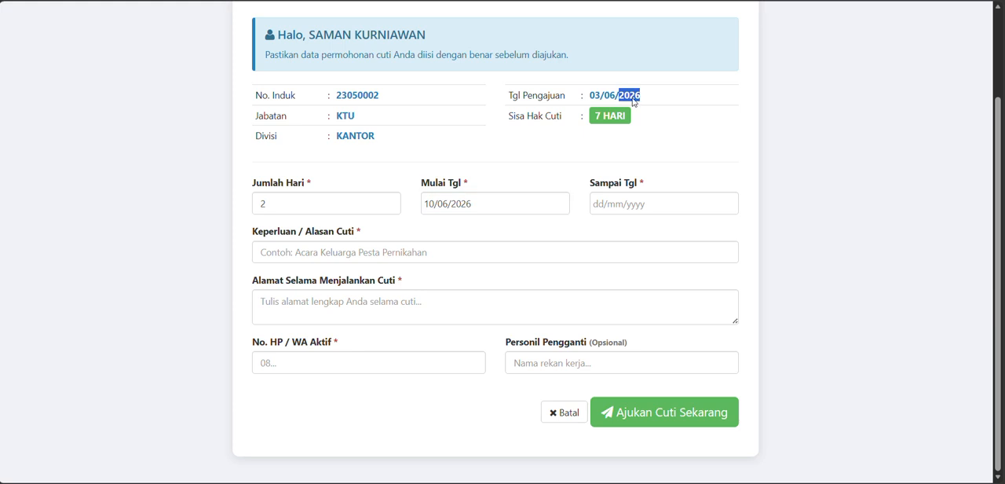
left_click(467, 202)
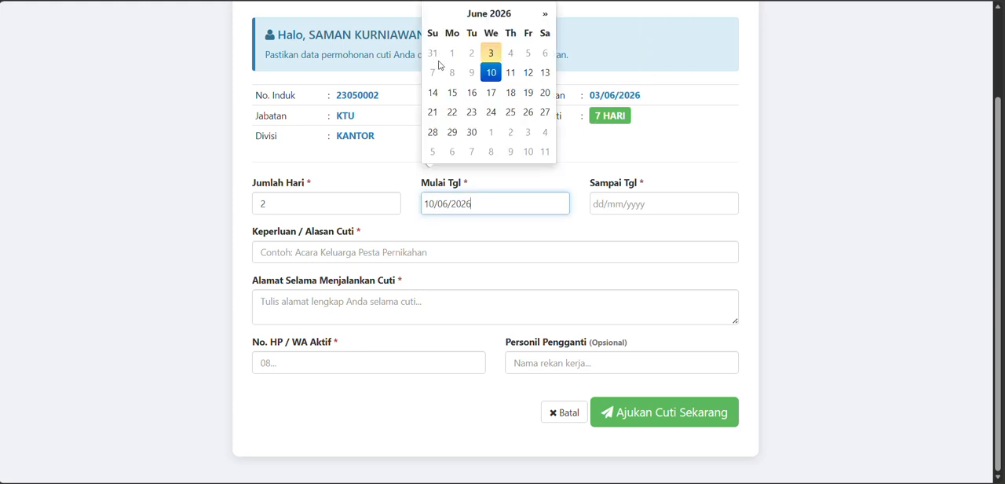
left_click(494, 75)
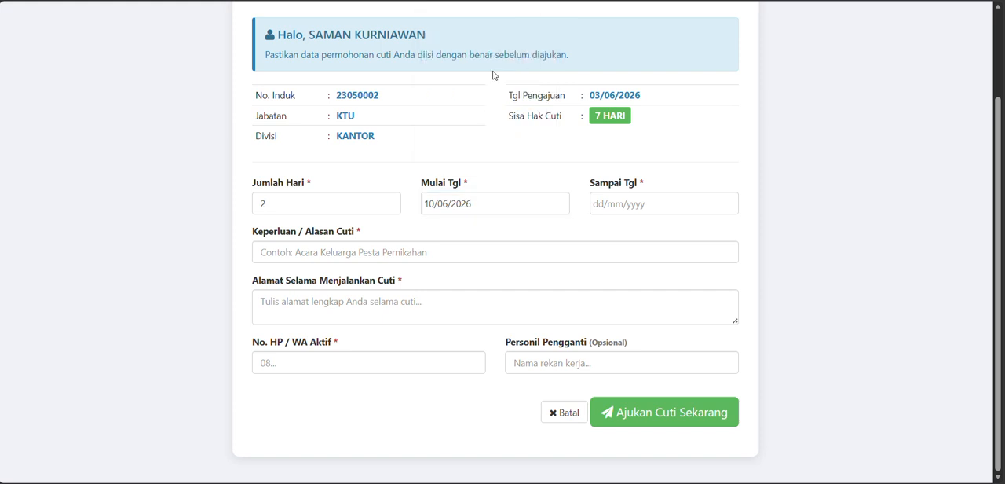
- Set the leave end date (Sampai Tgl) to 11/06/2026 and enter the leave reason "Acara Keluarga di Sidodadi"
left_click(652, 201)
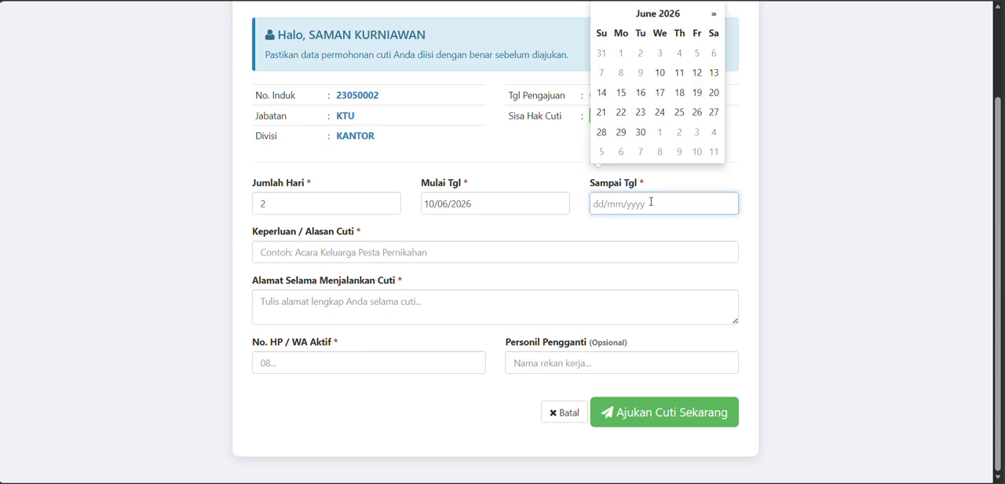
left_click(679, 73)
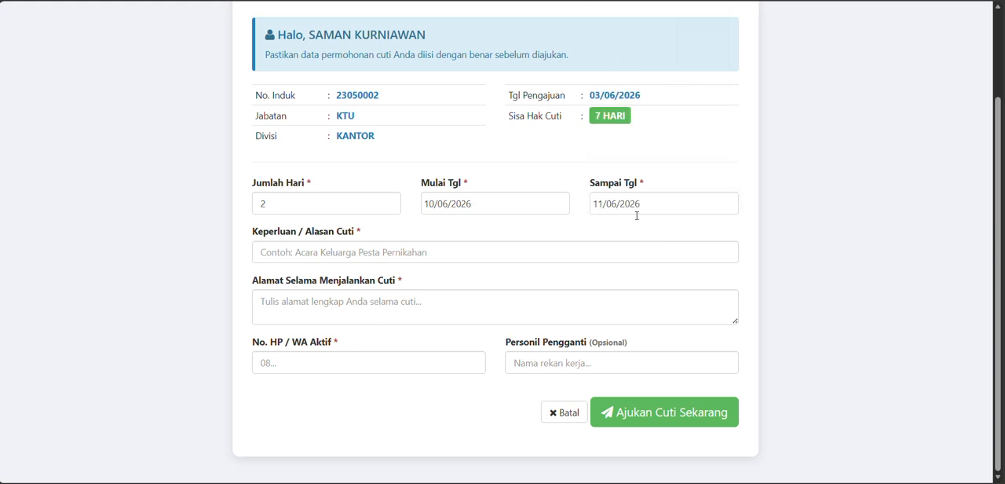
left_click(430, 254)
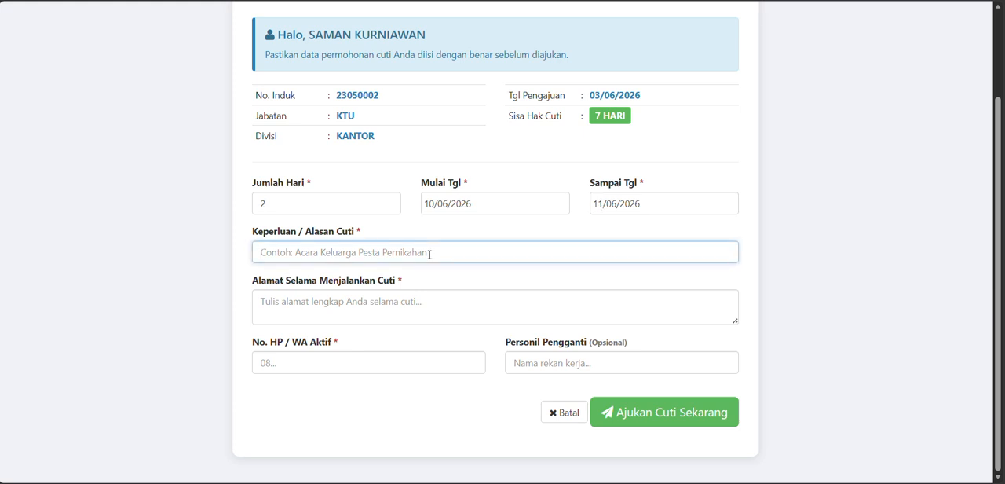
type("Acara Keluarga di")
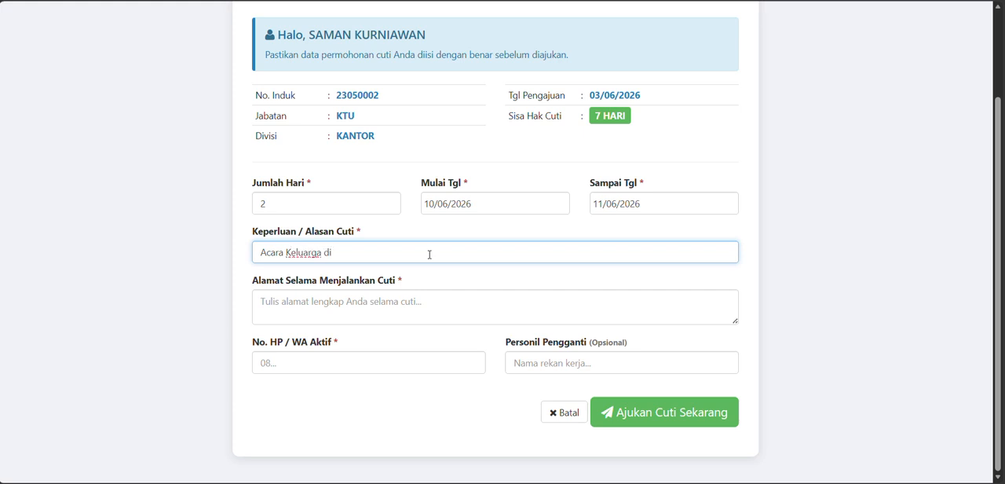
type(" Sidodadi")
- Fill in the worker's full address during the leave (Alamat Selama Menjalankan Cuti)
left_click(410, 303)
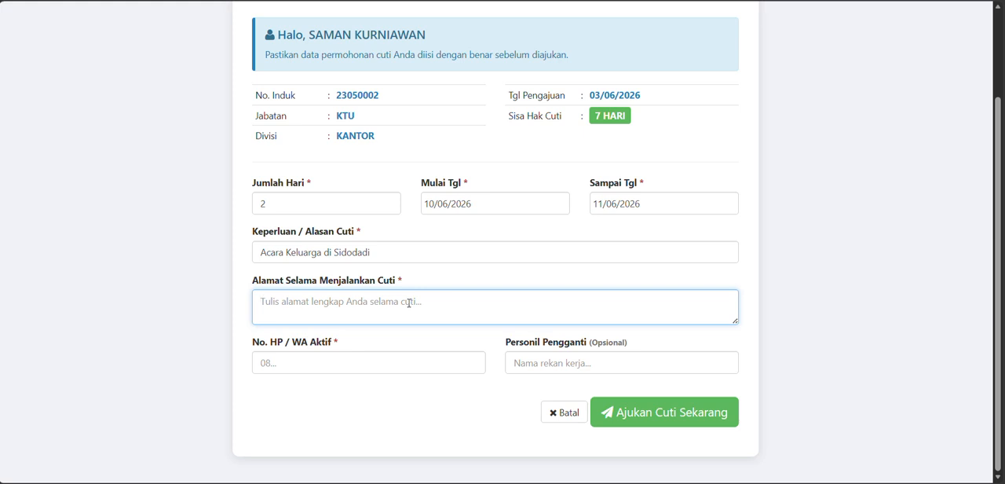
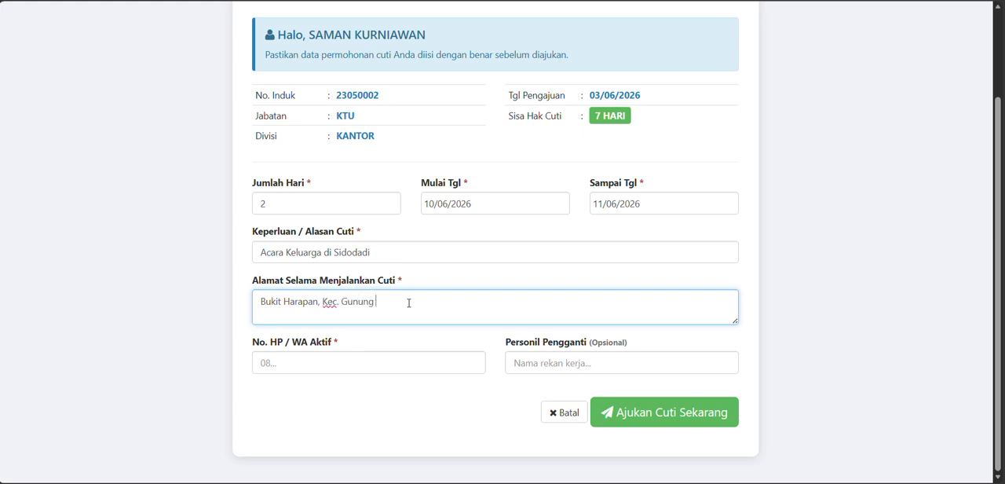
- Fill in the active phone/WA number from the first saved entry and enter "-" as the replacement worker (Personil Pengganti)
left_click(416, 370)
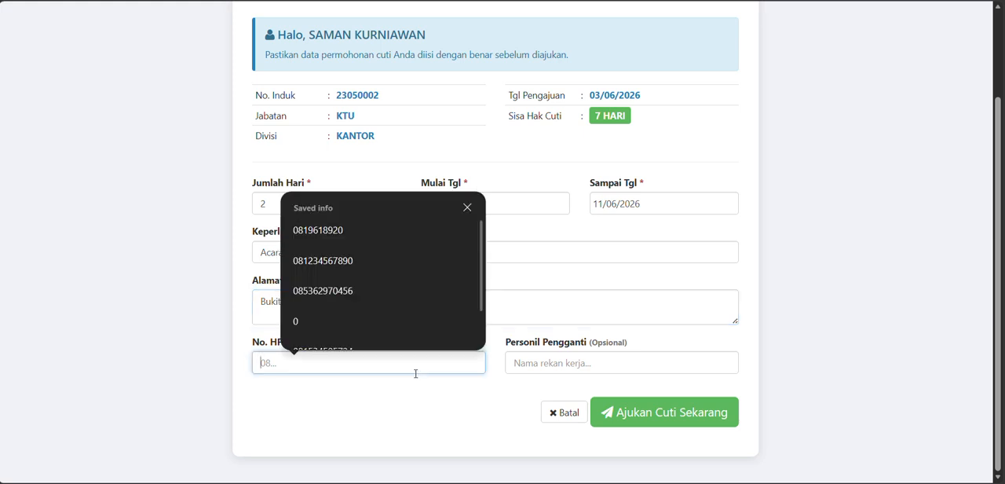
scroll(386, 233, "down", 1)
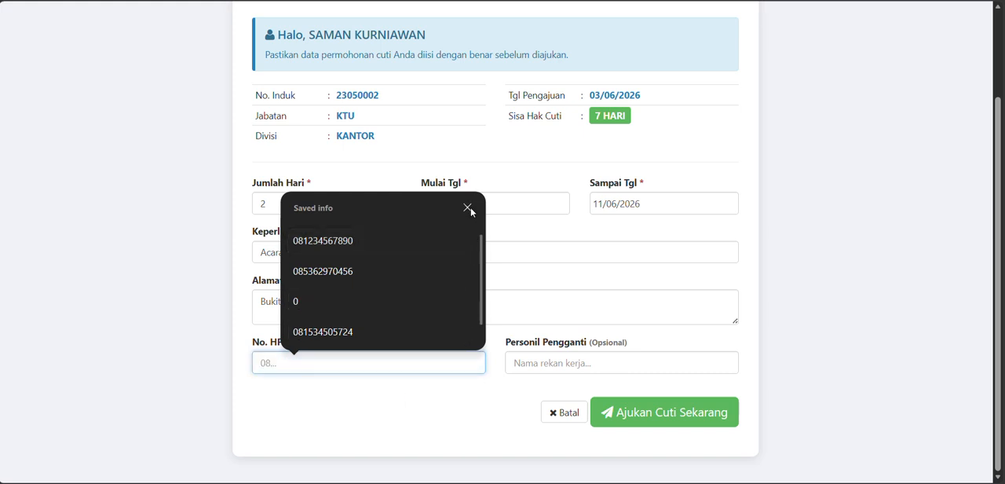
scroll(477, 237, "up", 1)
left_click(407, 234)
left_click(583, 362)
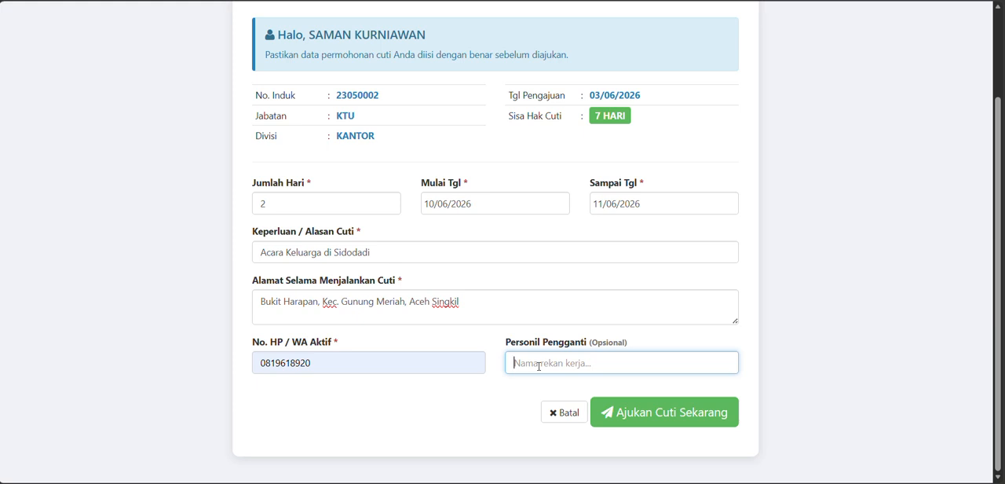
type("-")
- Review the completed request and highlight the worker's remaining leave entitlement (Sisa Hak Cuti)
scroll(599, 222, "up", 3)
scroll(762, 265, "down", 3)
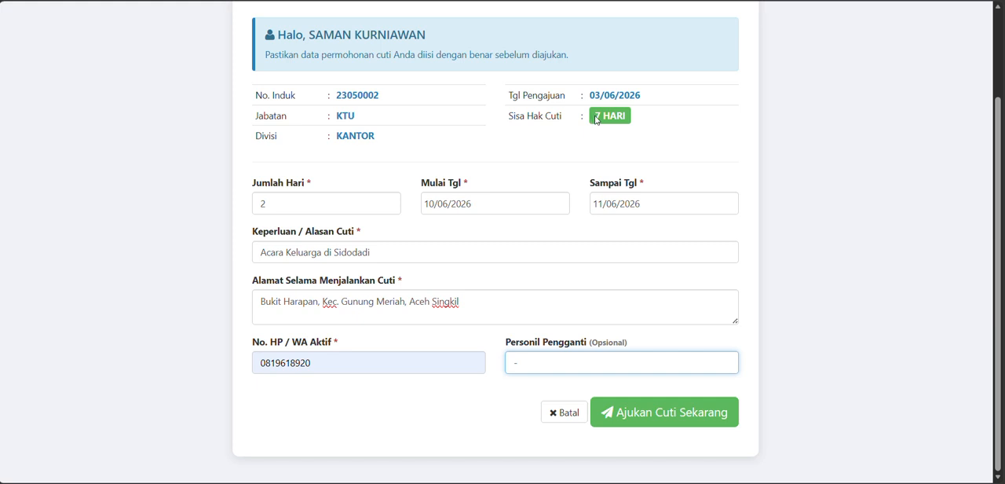
left_click_drag(597, 120, 639, 116)
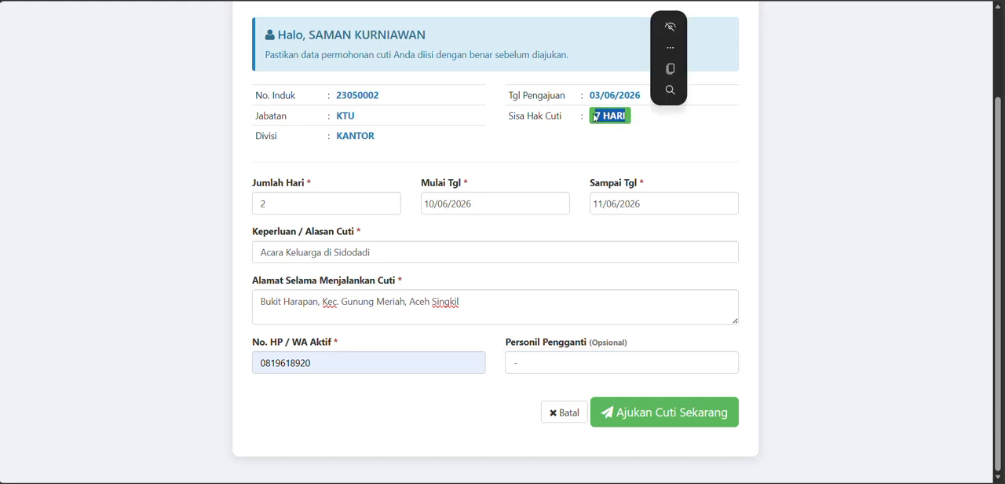
left_click(642, 136)
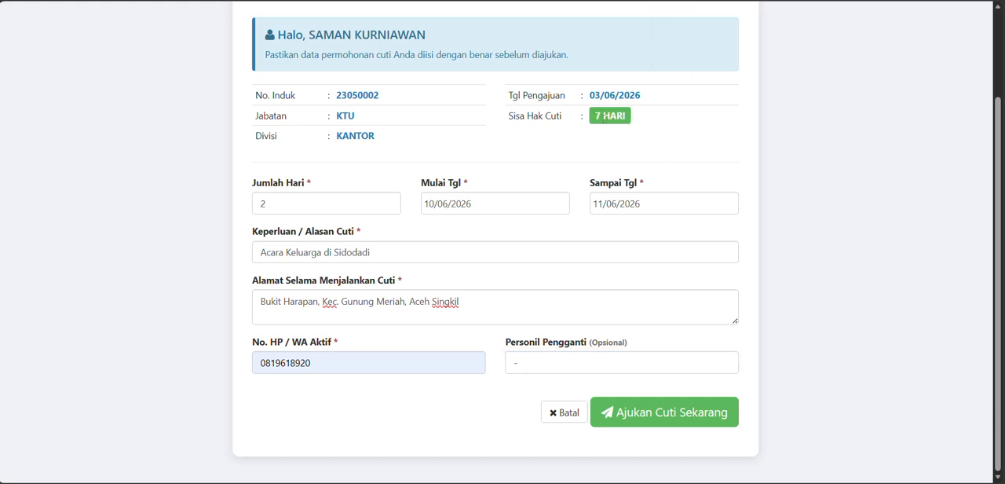
left_click_drag(596, 121, 639, 120)
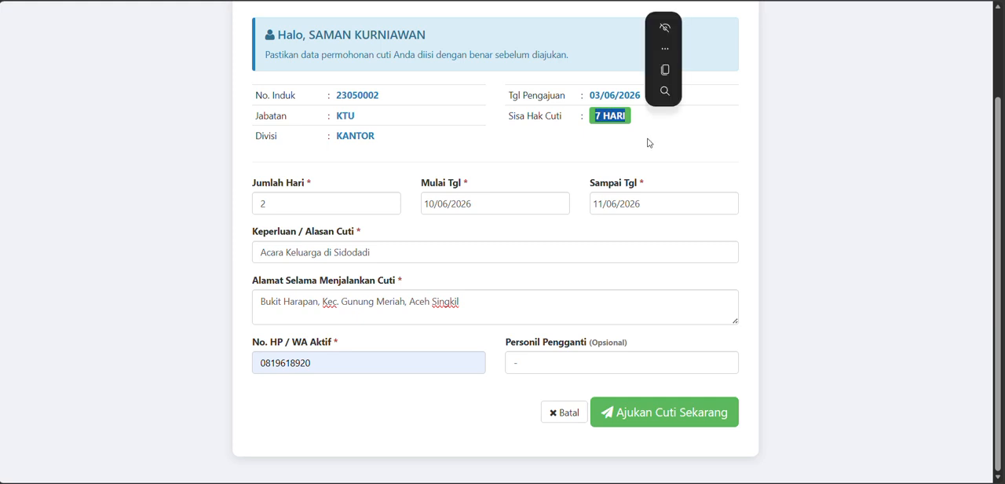
left_click(603, 120)
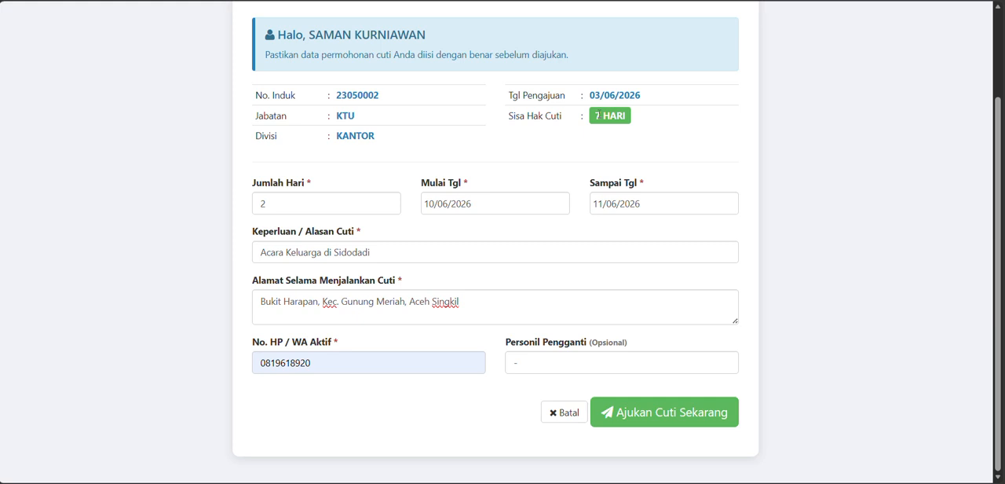
triple_click(597, 116)
- Submit the leave request, confirm that the data is correct, and open the printable PDF form
left_click(656, 427)
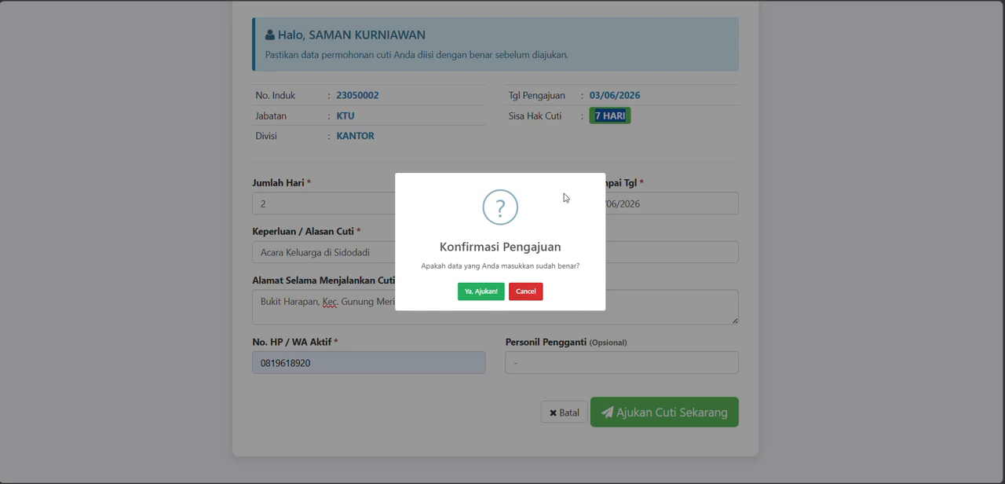
left_click(489, 294)
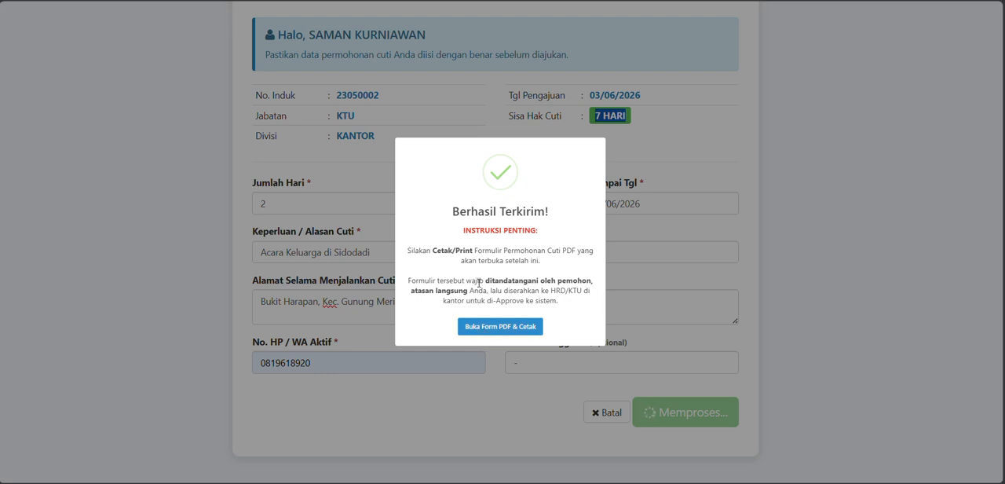
left_click(500, 329)
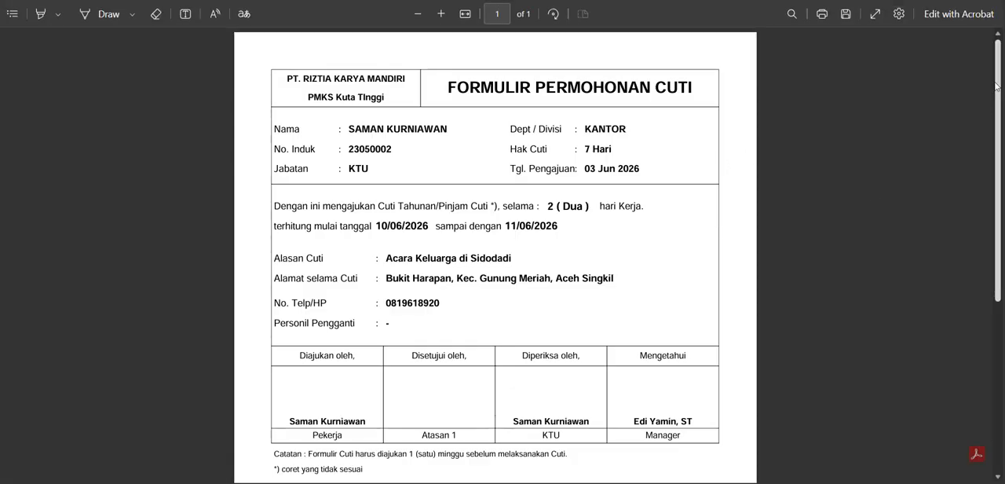
- Examine the generated Formulir Permohonan Cuti, covering the leave entitlement, request details, signature columns and the note below them
scroll(996, 85, "down", 4)
scroll(996, 85, "up", 3)
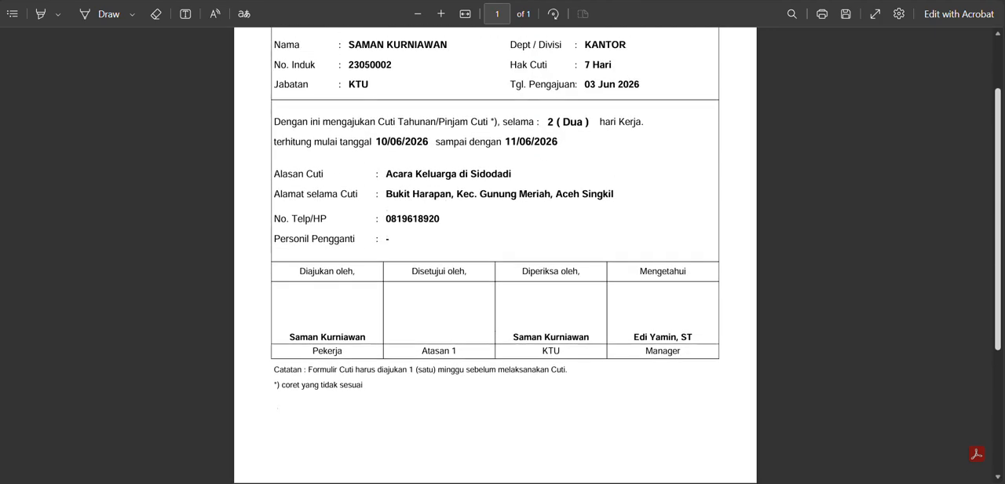
scroll(495, 252, "up", 1)
scroll(494, 251, "down", 3)
scroll(495, 251, "up", 3)
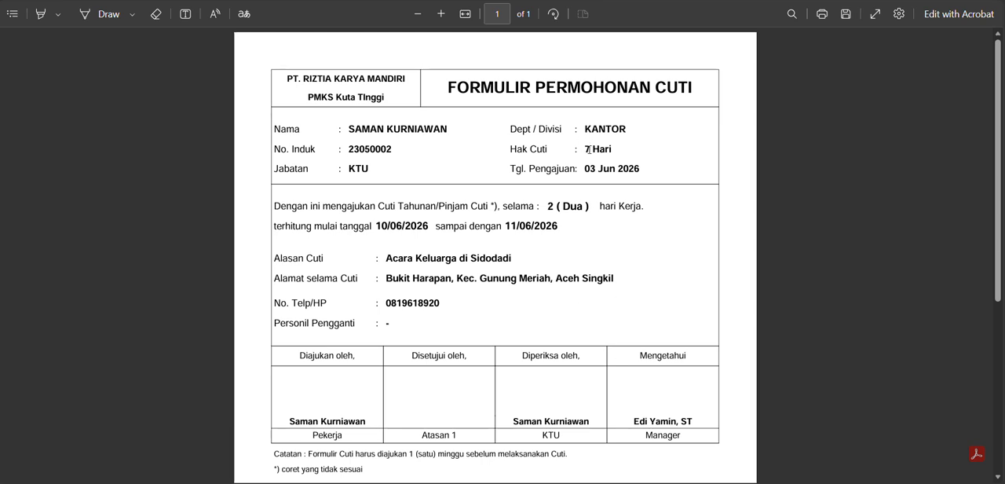
left_click_drag(583, 148, 613, 149)
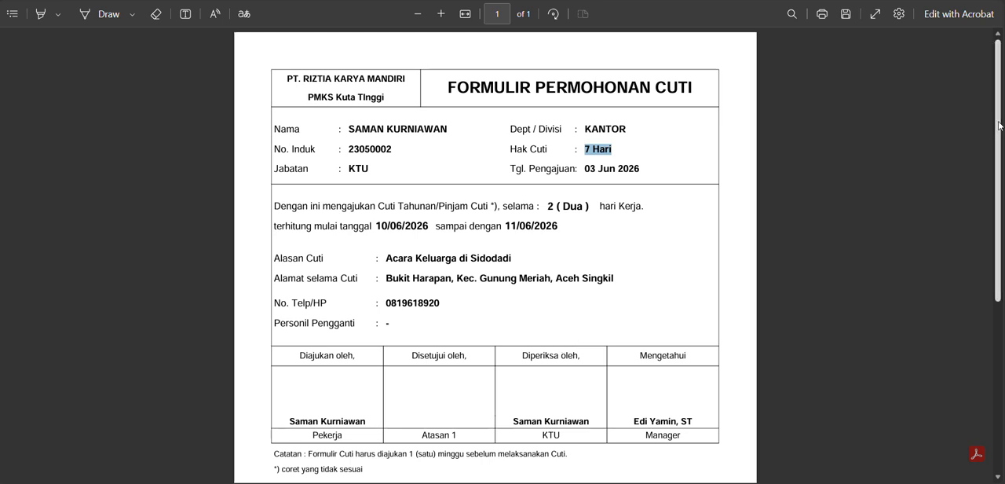
scroll(999, 126, "down", 4)
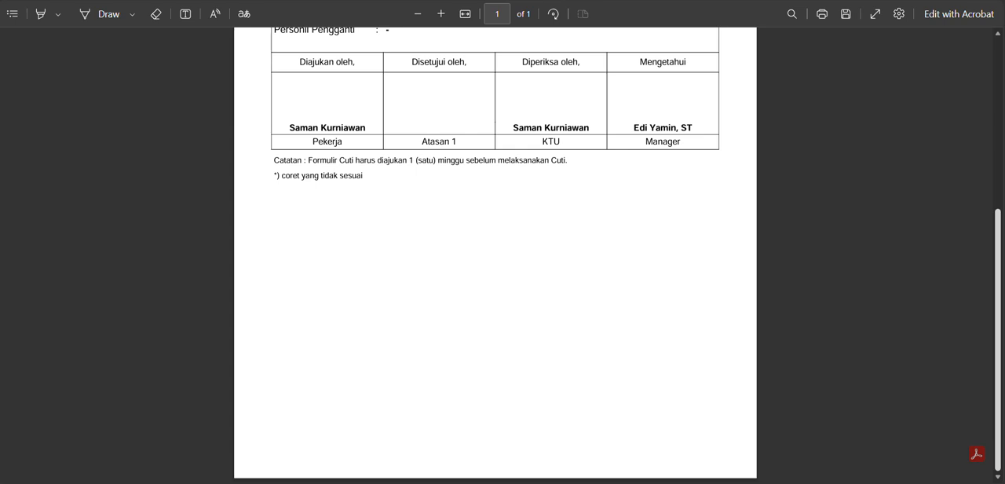
scroll(1001, 128, "up", 4)
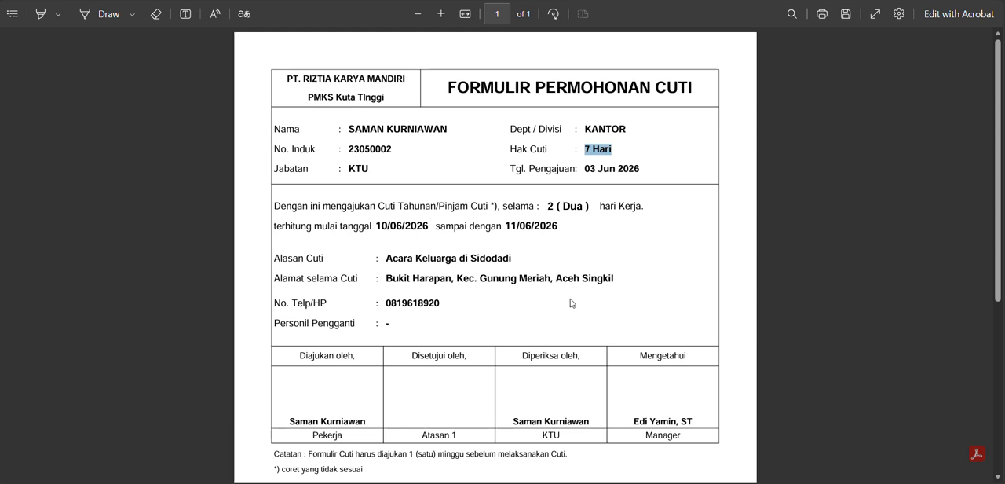
scroll(570, 303, "down", 1)
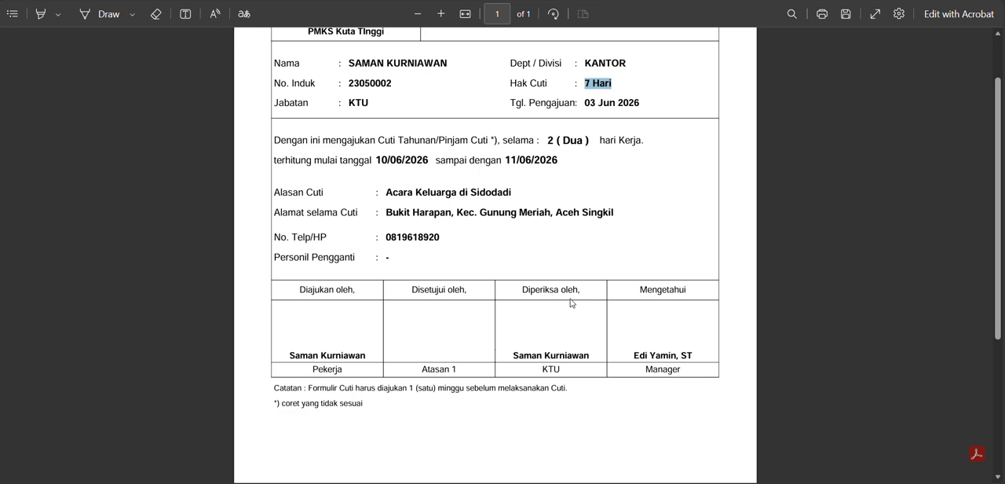
left_click_drag(996, 110, 1003, 49)
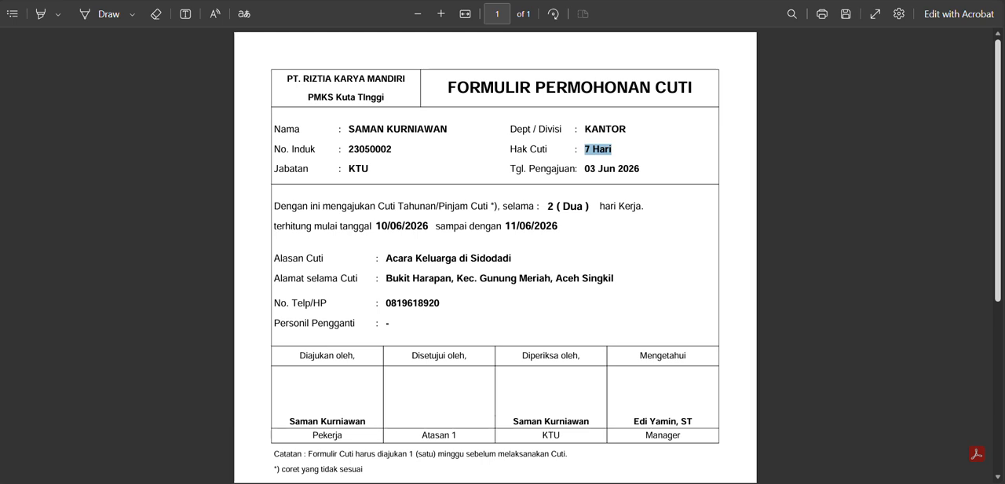